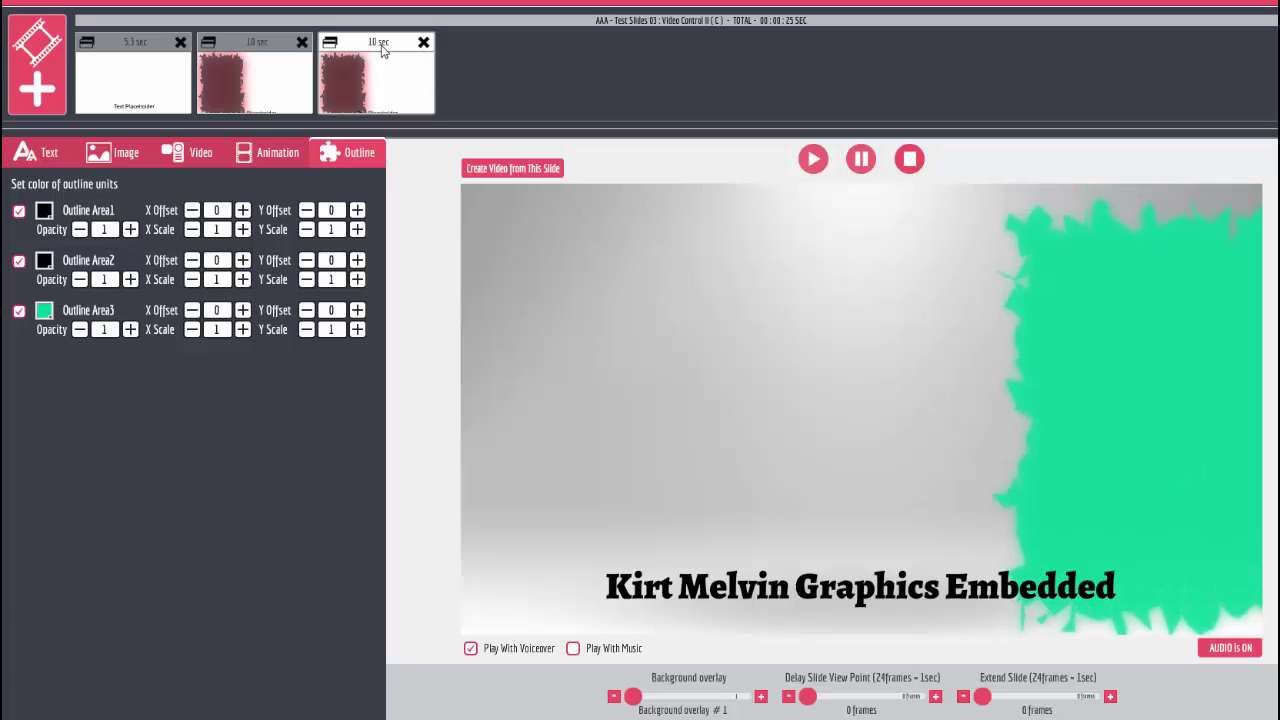
Step: Reload the third slide and give Outline Area3 a darker green colour
{"action": "left_click", "coordinate": [381, 50]}
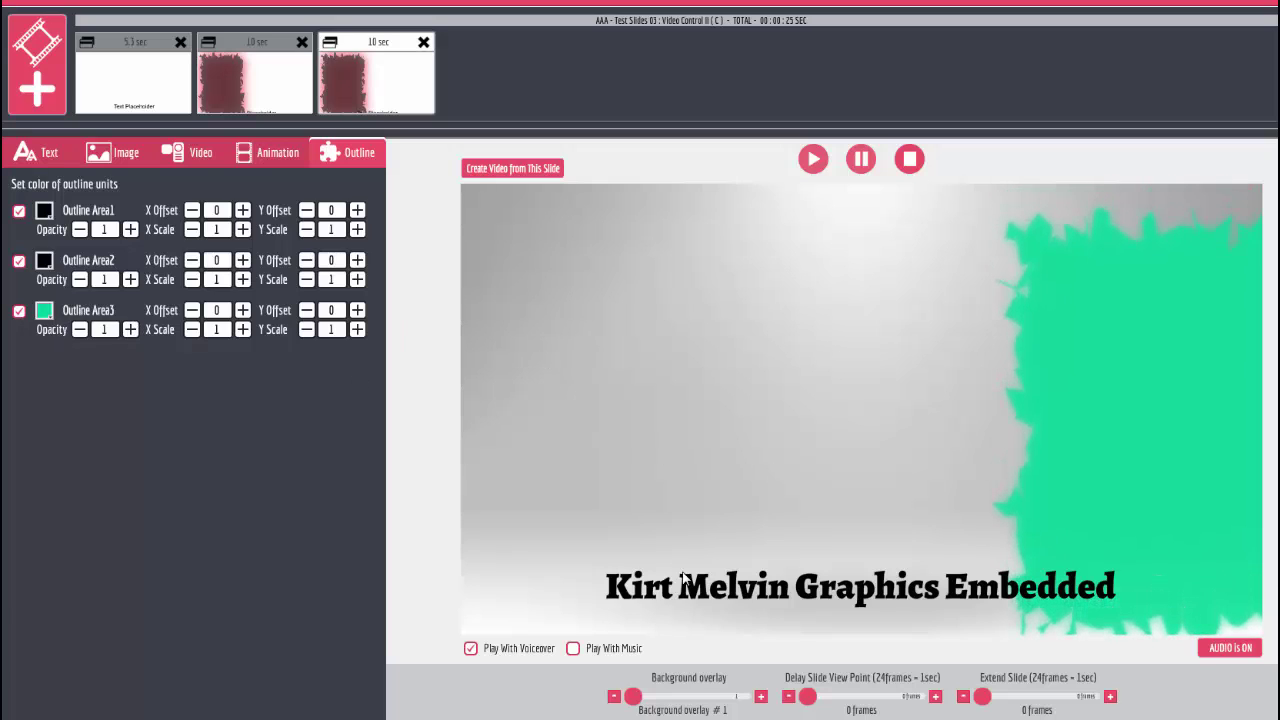
{"action": "left_click", "coordinate": [44, 310]}
{"action": "left_click", "coordinate": [142, 350]}
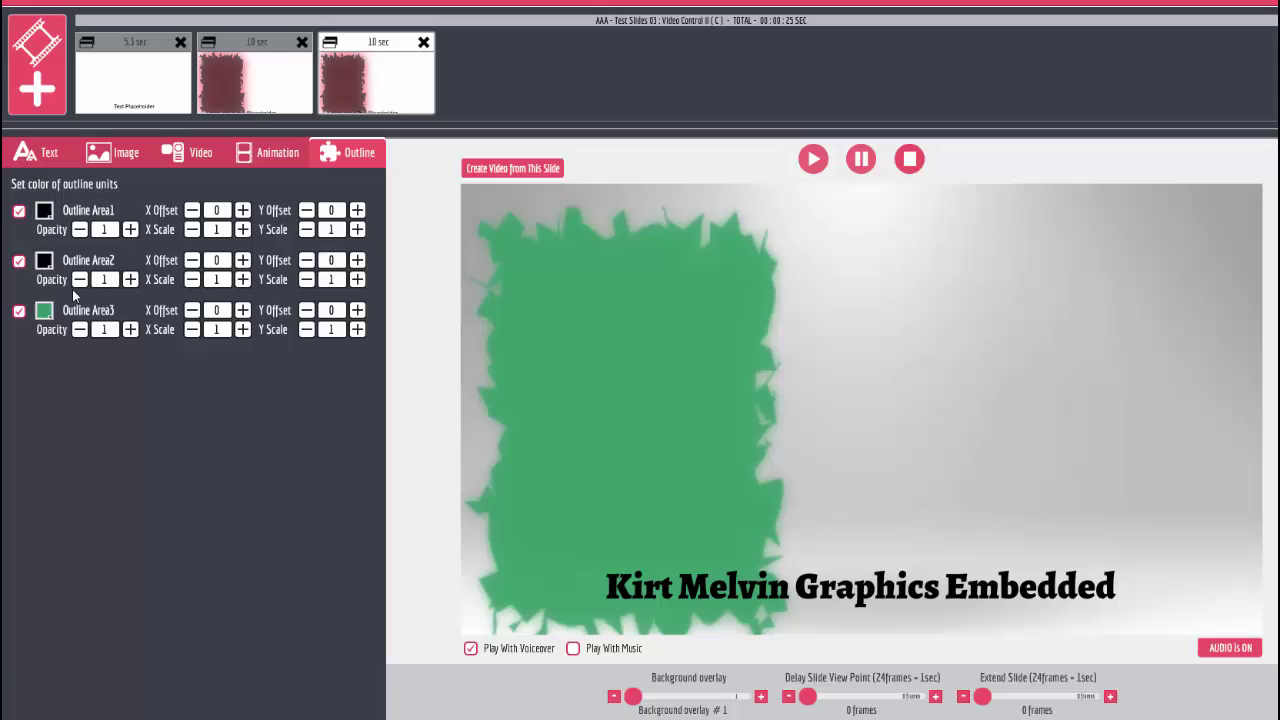
Step: Lower Outline Area3's opacity step by step to 0.42
{"action": "left_click", "coordinate": [79, 330]}
{"action": "left_click", "coordinate": [79, 330]}
{"action": "left_click", "coordinate": [79, 330]}
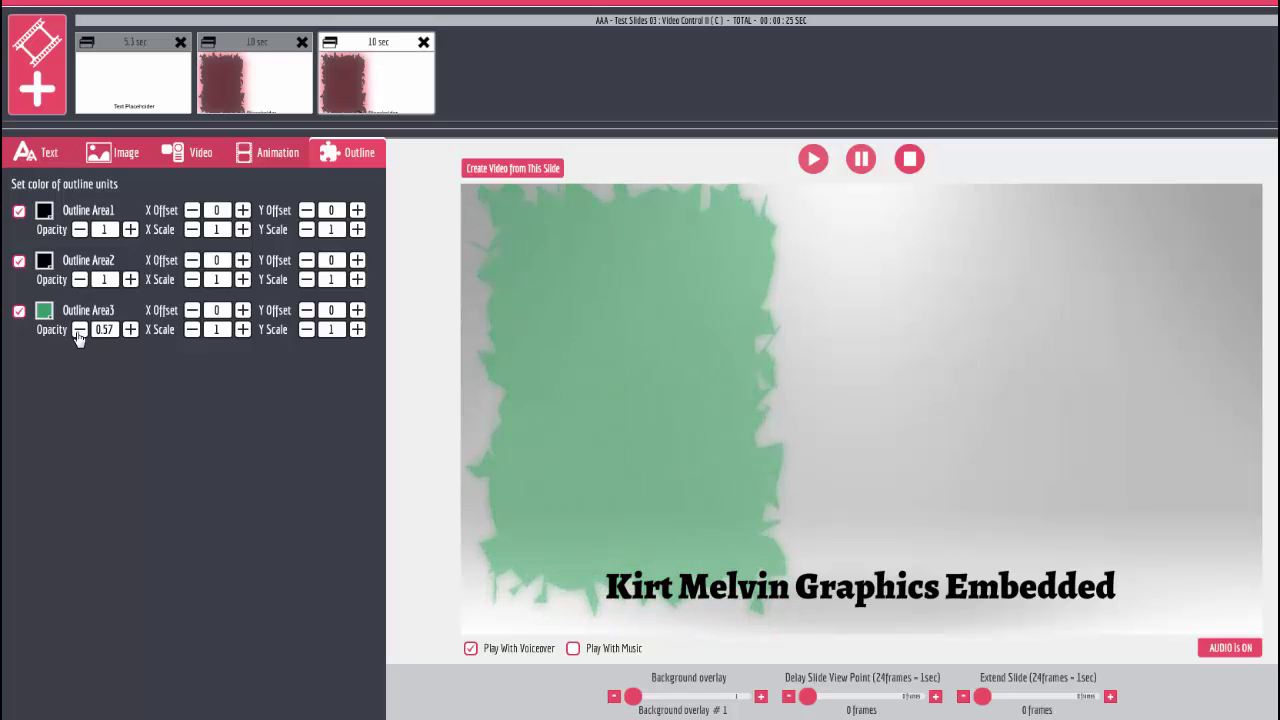
{"action": "left_click", "coordinate": [79, 330]}
{"action": "left_click", "coordinate": [79, 331]}
{"action": "left_click", "coordinate": [79, 331]}
{"action": "left_click", "coordinate": [79, 331]}
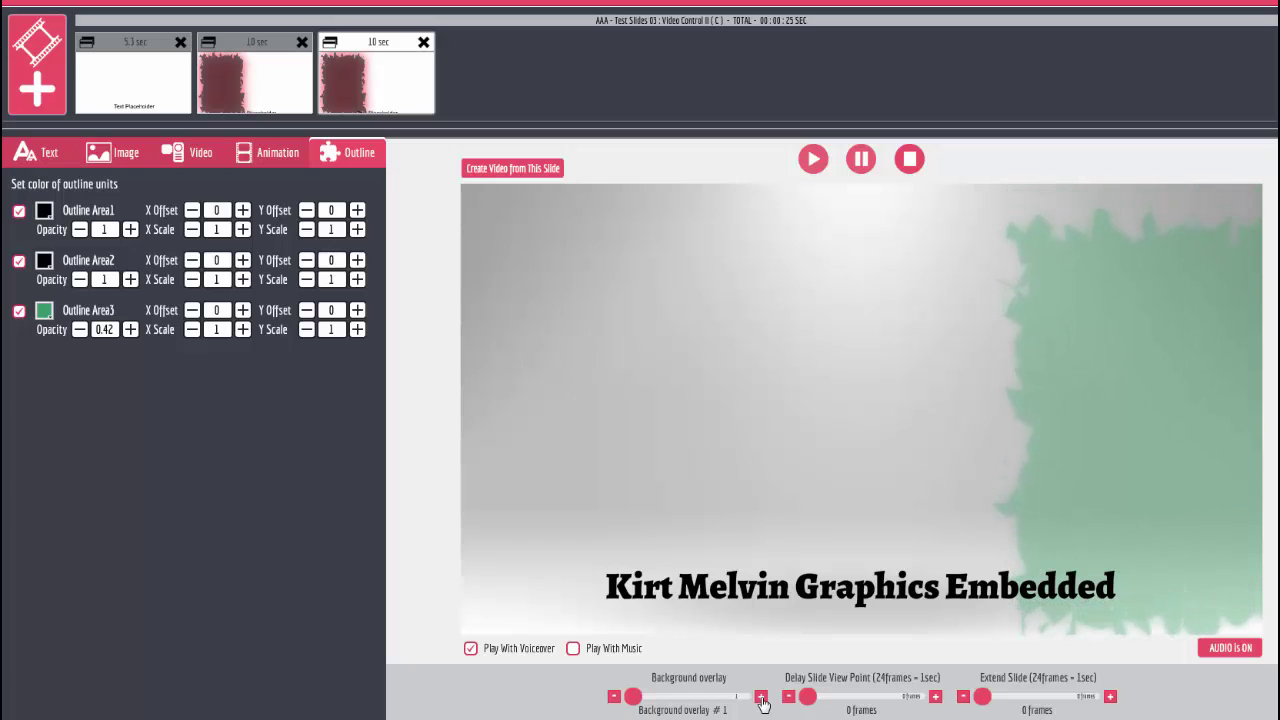
Step: Cycle background overlays past the checkerboard border to #17, and set Outline Area3 opacity to 1
{"action": "left_click", "coordinate": [761, 697]}
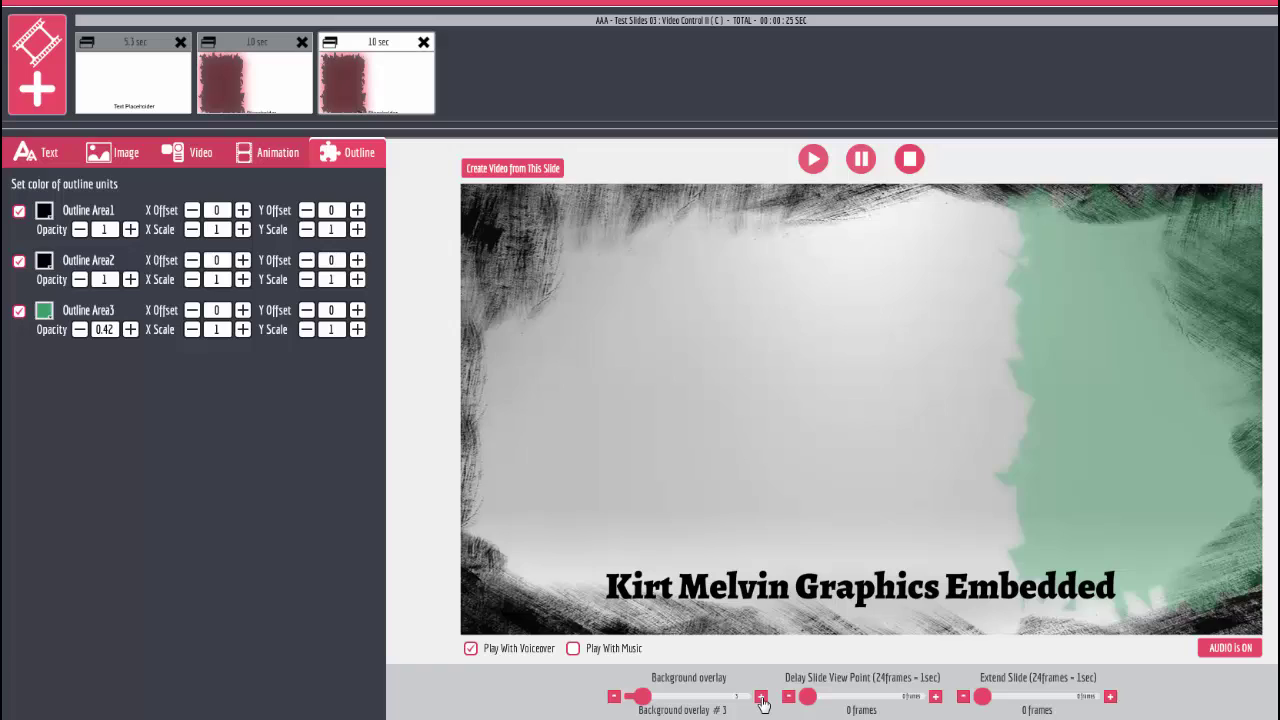
{"action": "left_click", "coordinate": [761, 697]}
{"action": "left_click", "coordinate": [761, 697]}
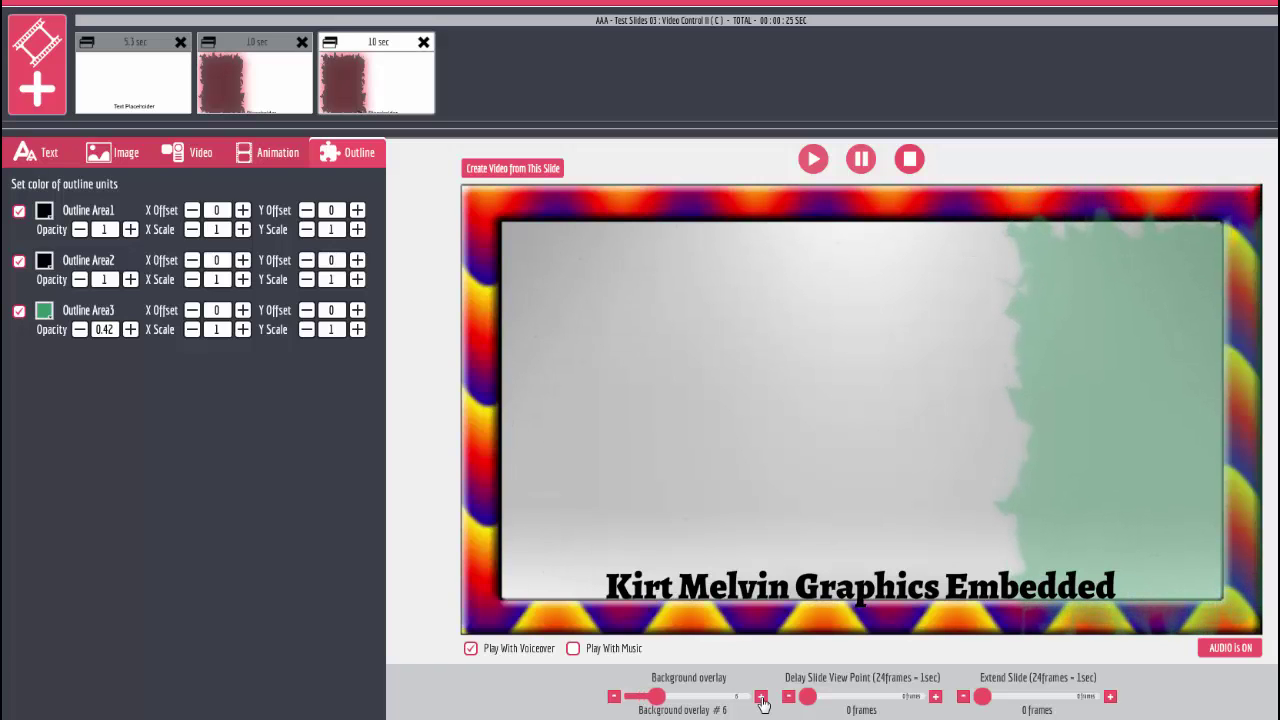
{"action": "left_click", "coordinate": [761, 697]}
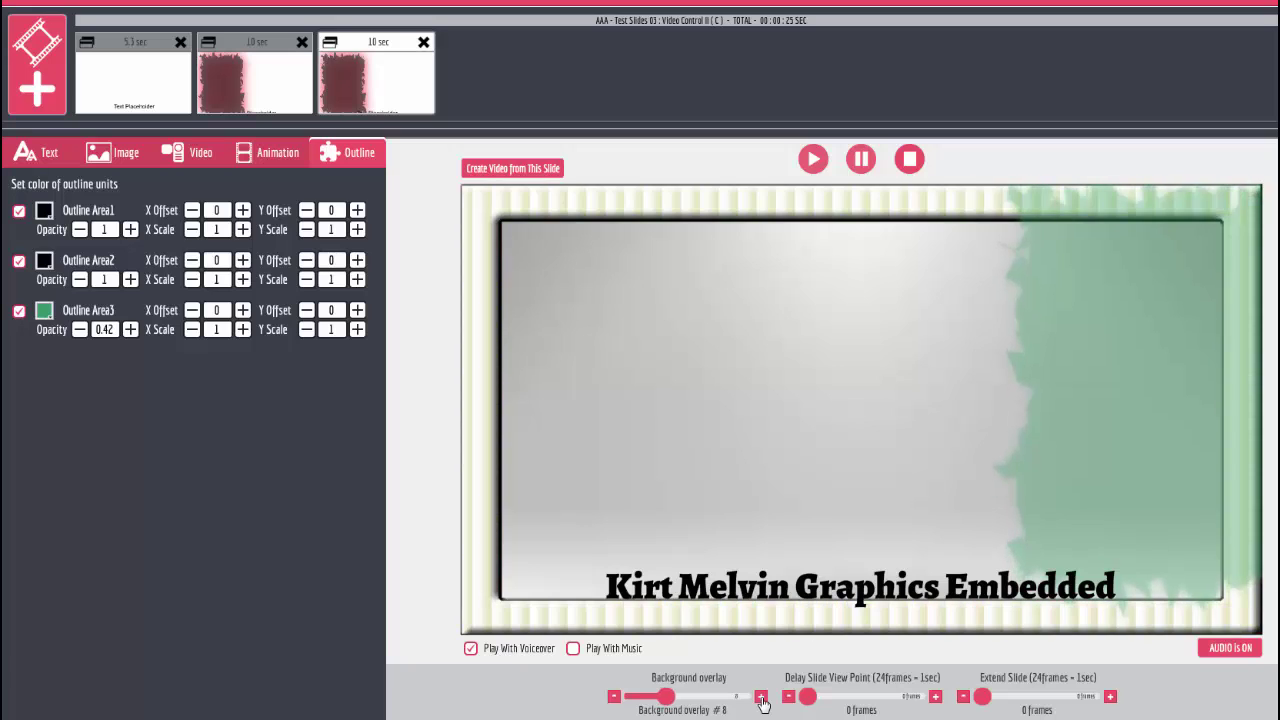
{"action": "left_click", "coordinate": [761, 697]}
{"action": "left_click", "coordinate": [761, 697]}
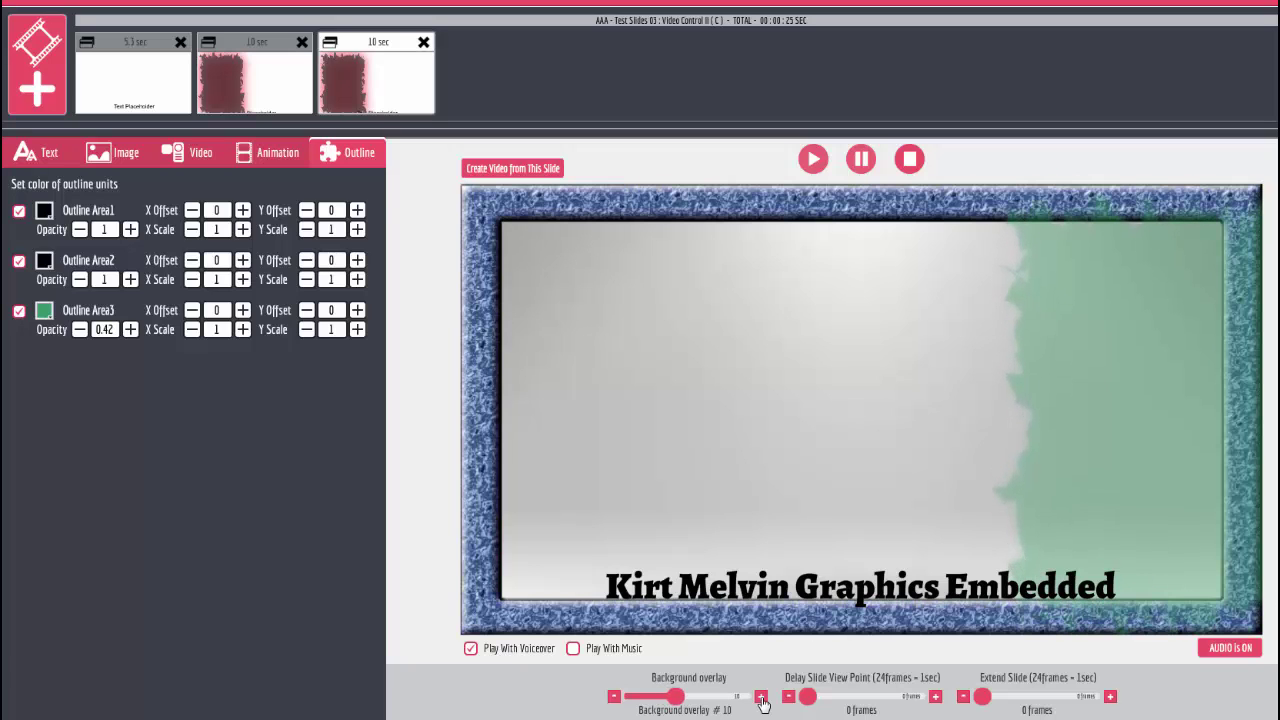
{"action": "left_click", "coordinate": [761, 697]}
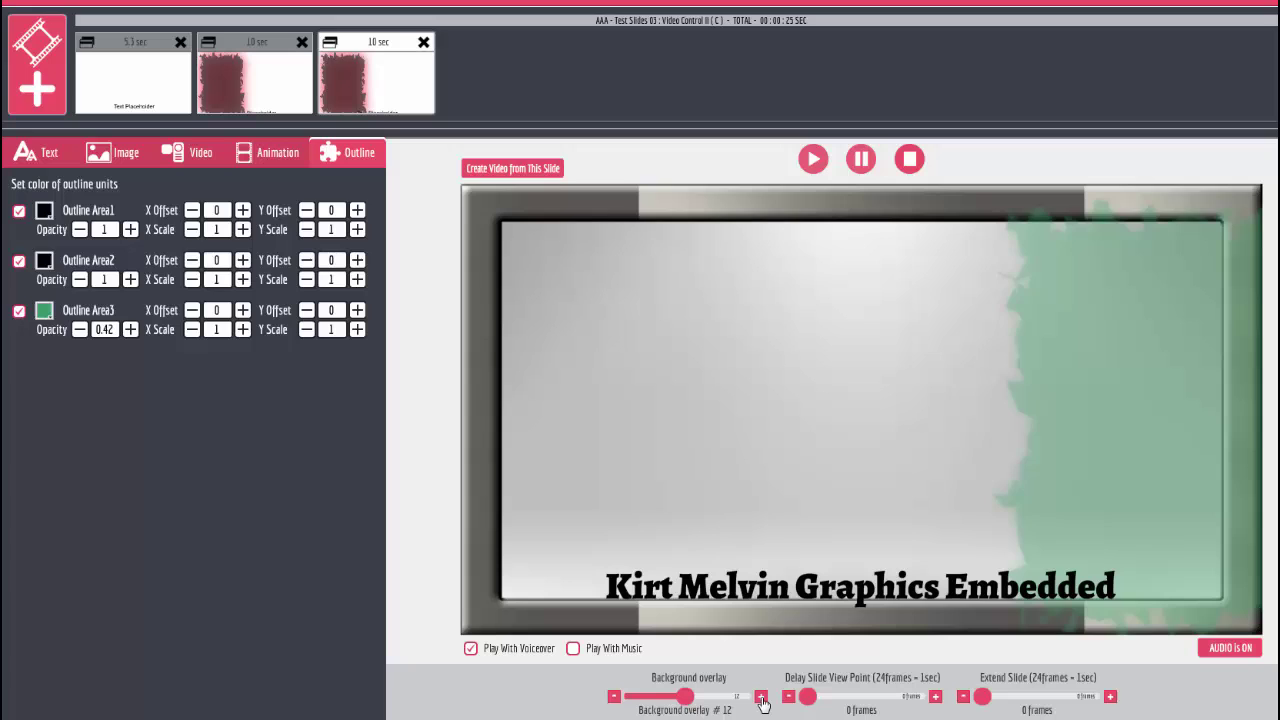
{"action": "left_click", "coordinate": [761, 697]}
{"action": "left_click", "coordinate": [761, 697]}
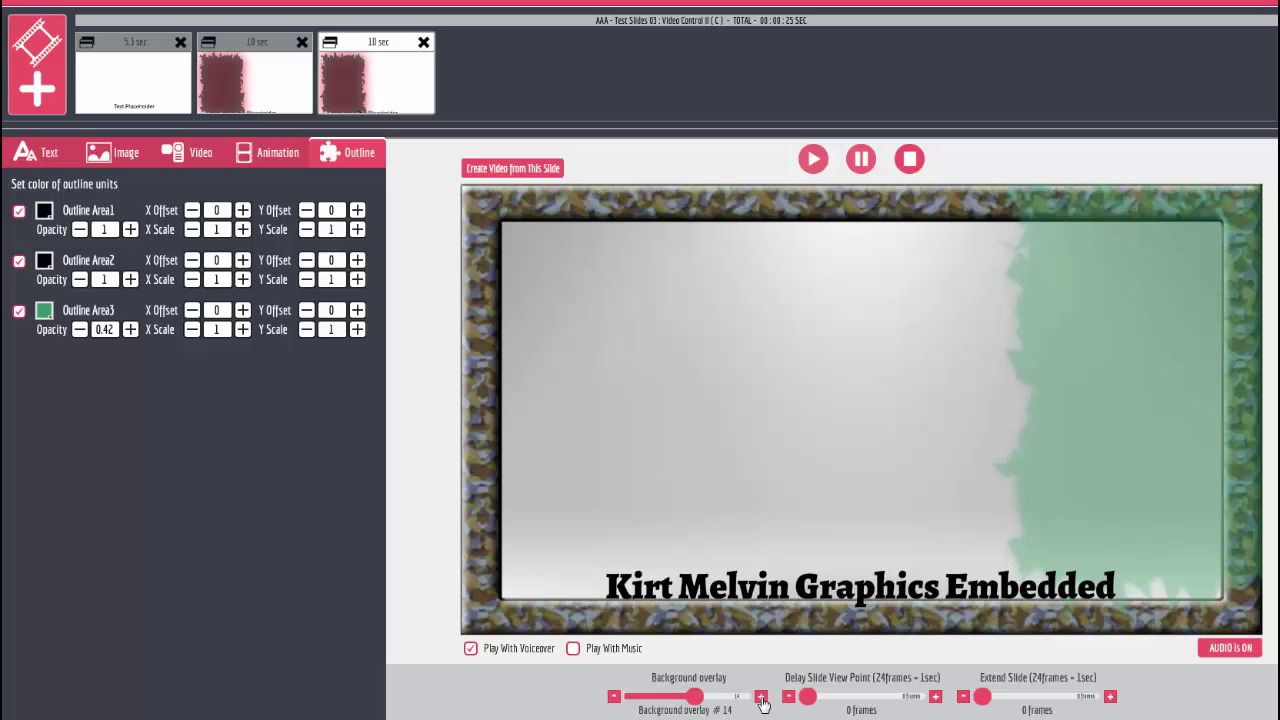
{"action": "left_click", "coordinate": [761, 697]}
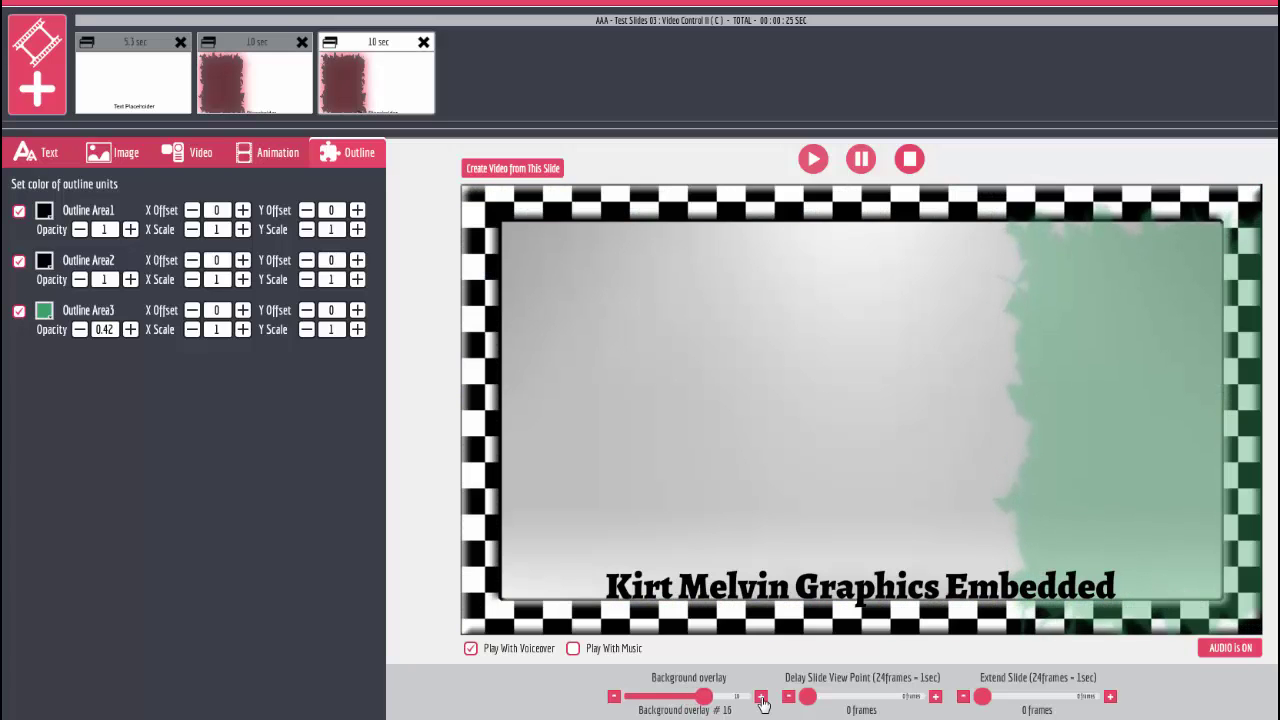
{"action": "left_click", "coordinate": [761, 697]}
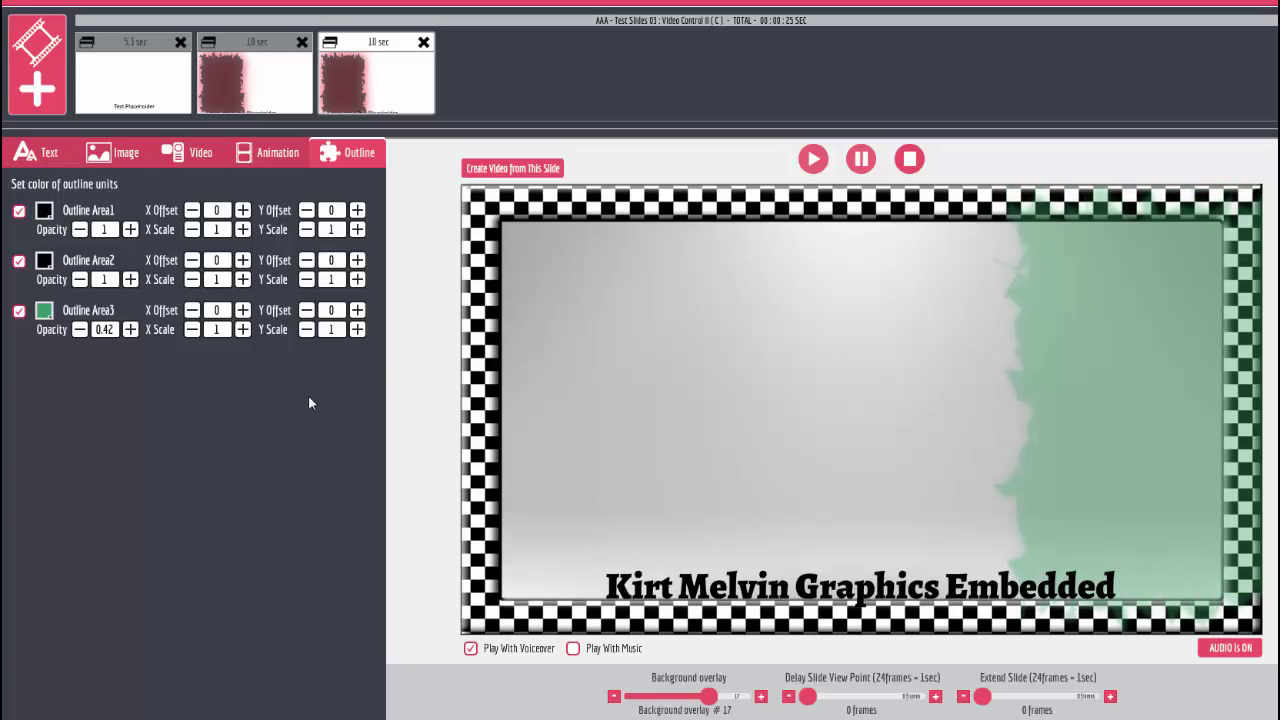
{"action": "left_click", "coordinate": [129, 330]}
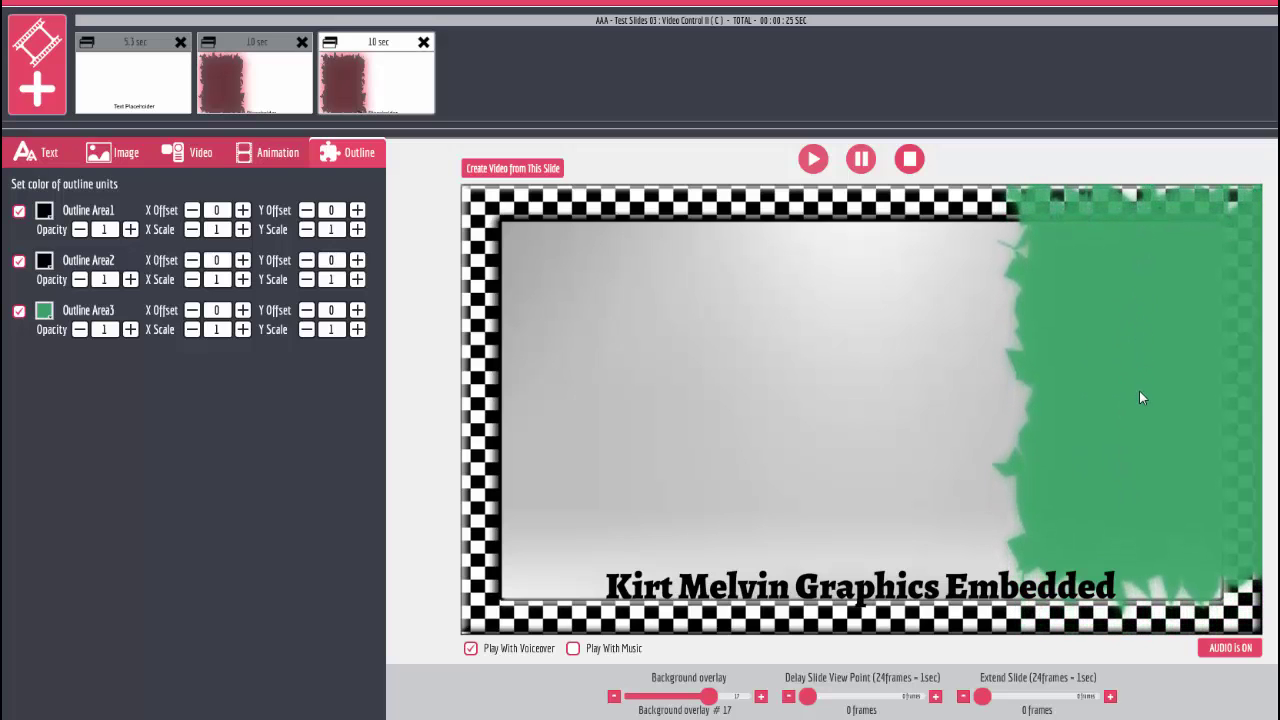
Step: Show Text Area 1's caption settings: Alegreya Black, size 60, Y offset -32
{"action": "left_click", "coordinate": [45, 155]}
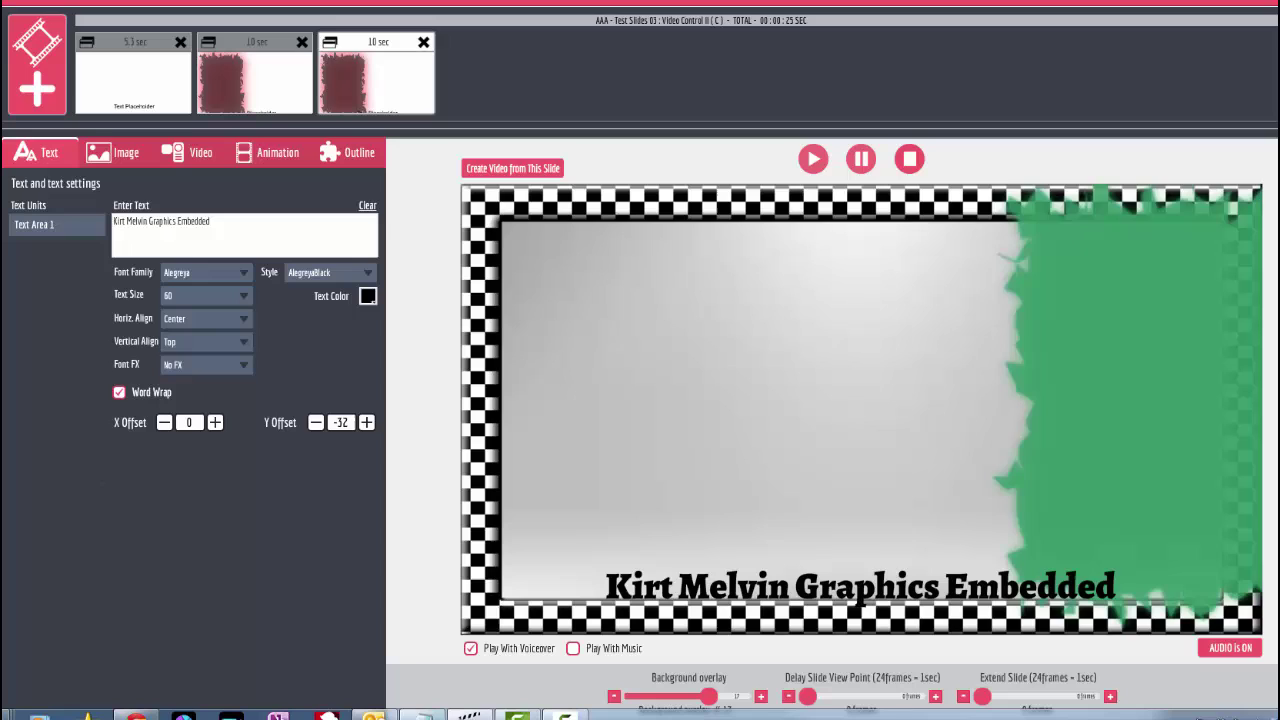
Step: Bring up the Notepad heroAnimation code and shorten its window to reveal the slide preview
{"action": "left_click", "coordinate": [424, 716]}
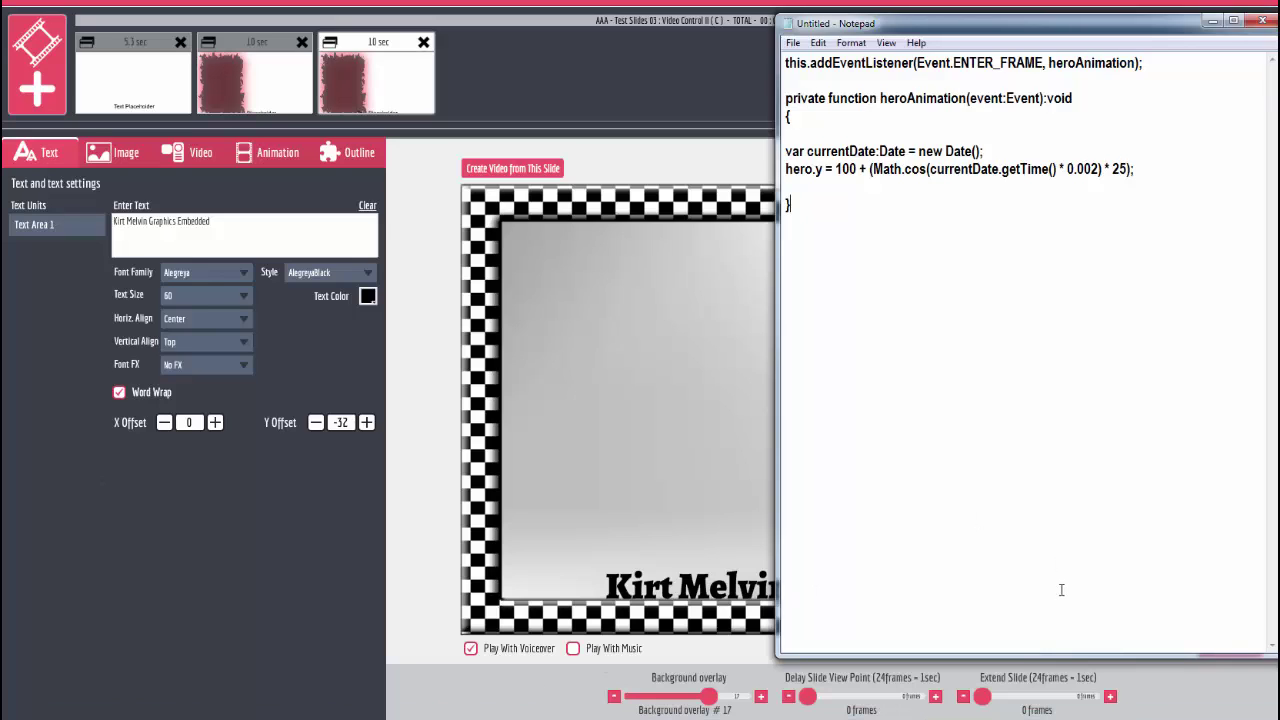
{"action": "left_click_drag", "start_coordinate": [1058, 655], "coordinate": [1077, 283]}
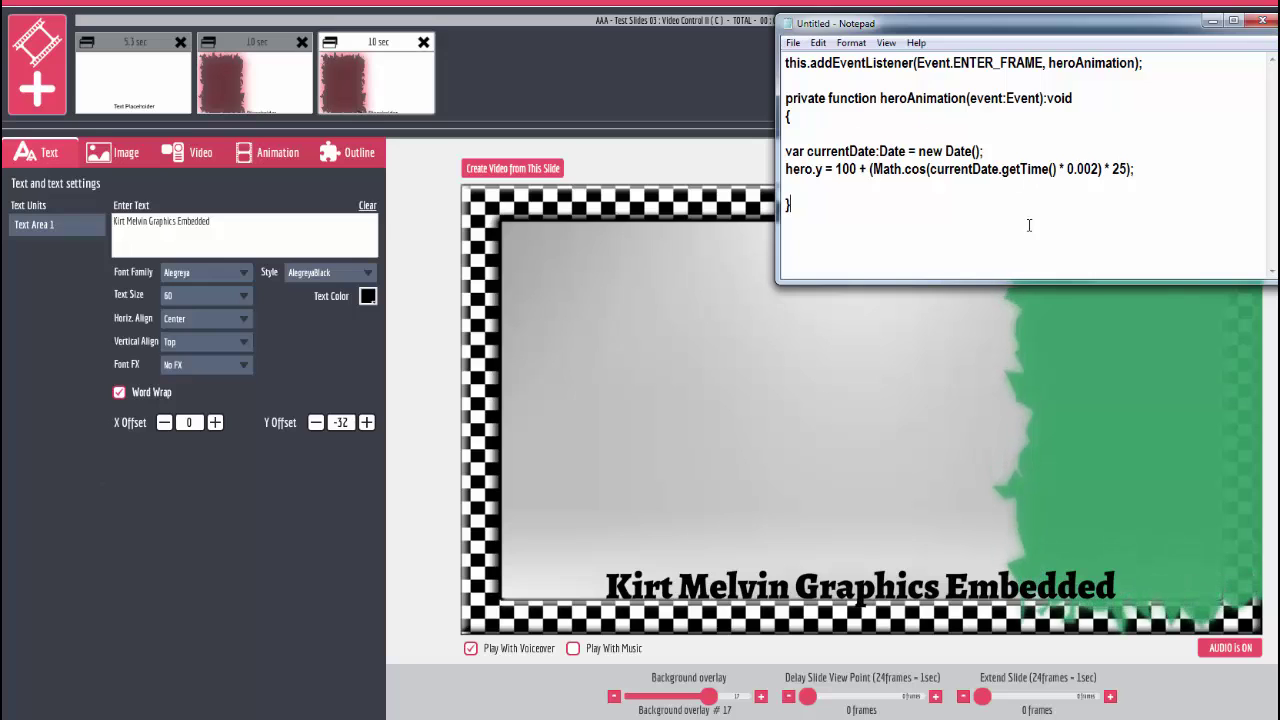
Step: Minimize Notepad and advance the background overlay forward to the confetti border
{"action": "left_click", "coordinate": [1210, 24]}
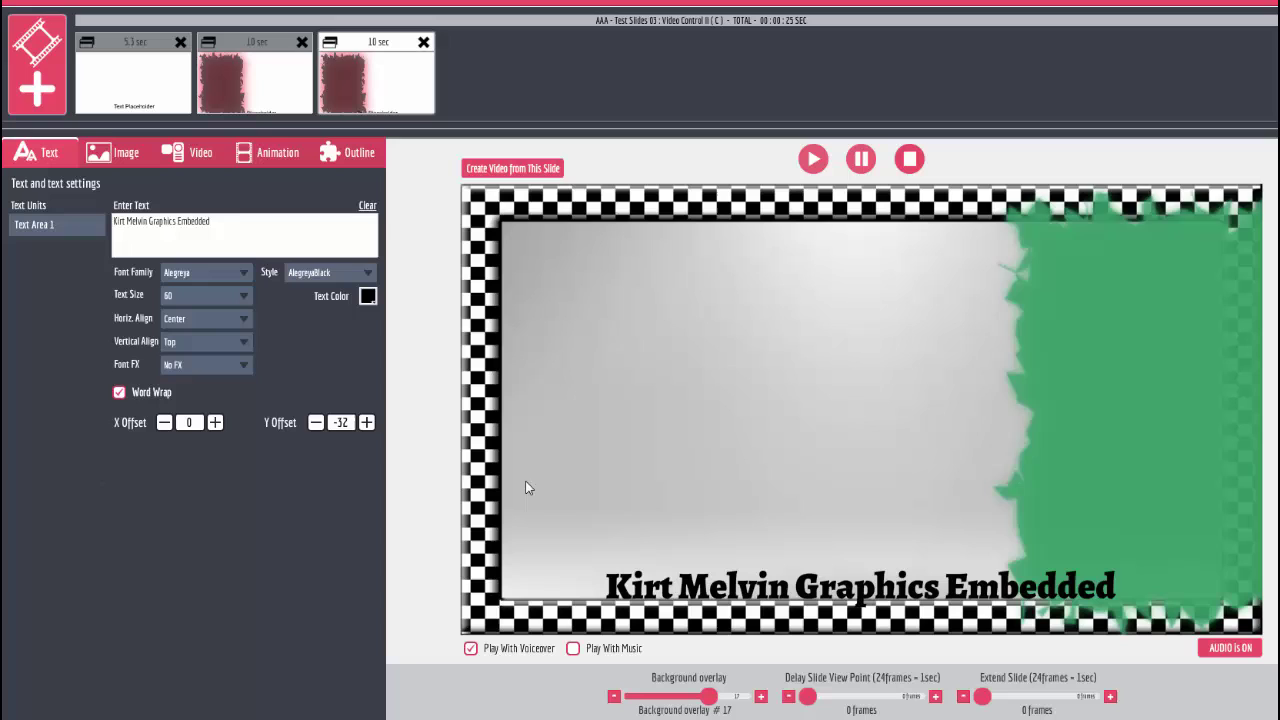
{"action": "left_click", "coordinate": [760, 697]}
{"action": "left_click", "coordinate": [760, 697]}
{"action": "left_click", "coordinate": [760, 697]}
{"action": "left_click", "coordinate": [760, 697]}
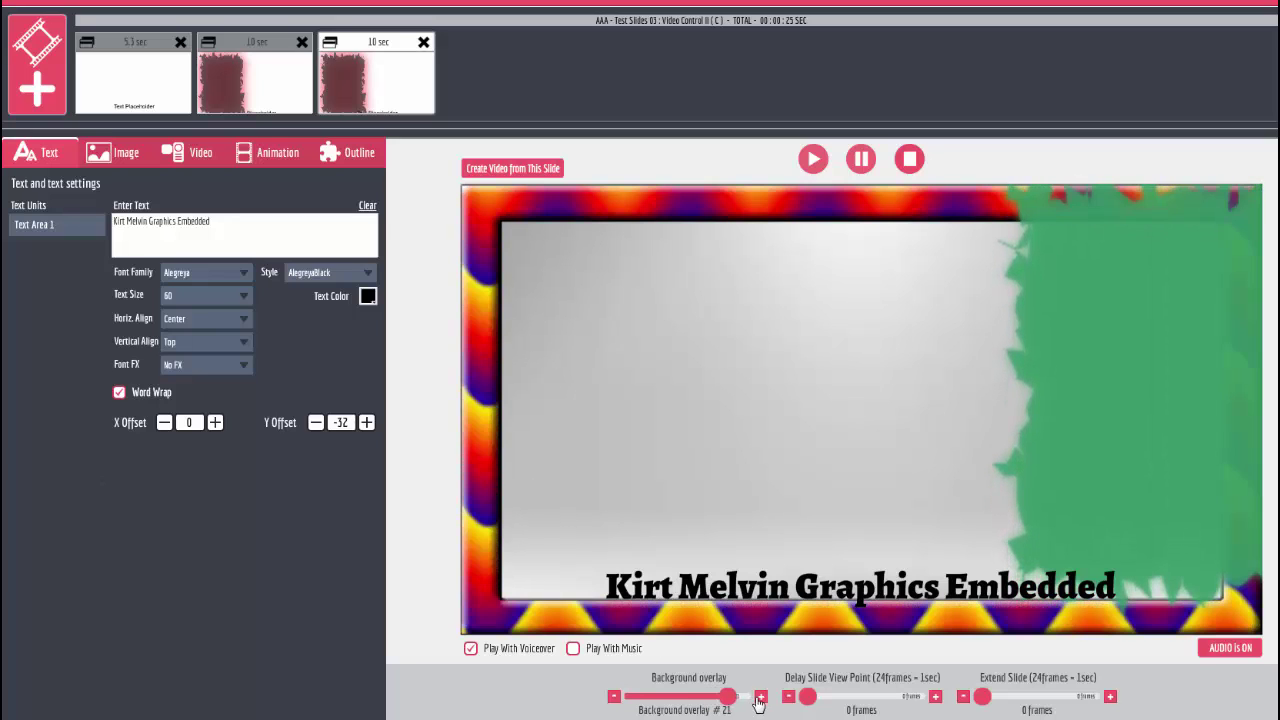
Step: Step the background overlay back through the camouflage and blue borders to #3, black brushstrokes
{"action": "left_click", "coordinate": [614, 697]}
{"action": "left_click", "coordinate": [614, 697]}
{"action": "left_click", "coordinate": [614, 697]}
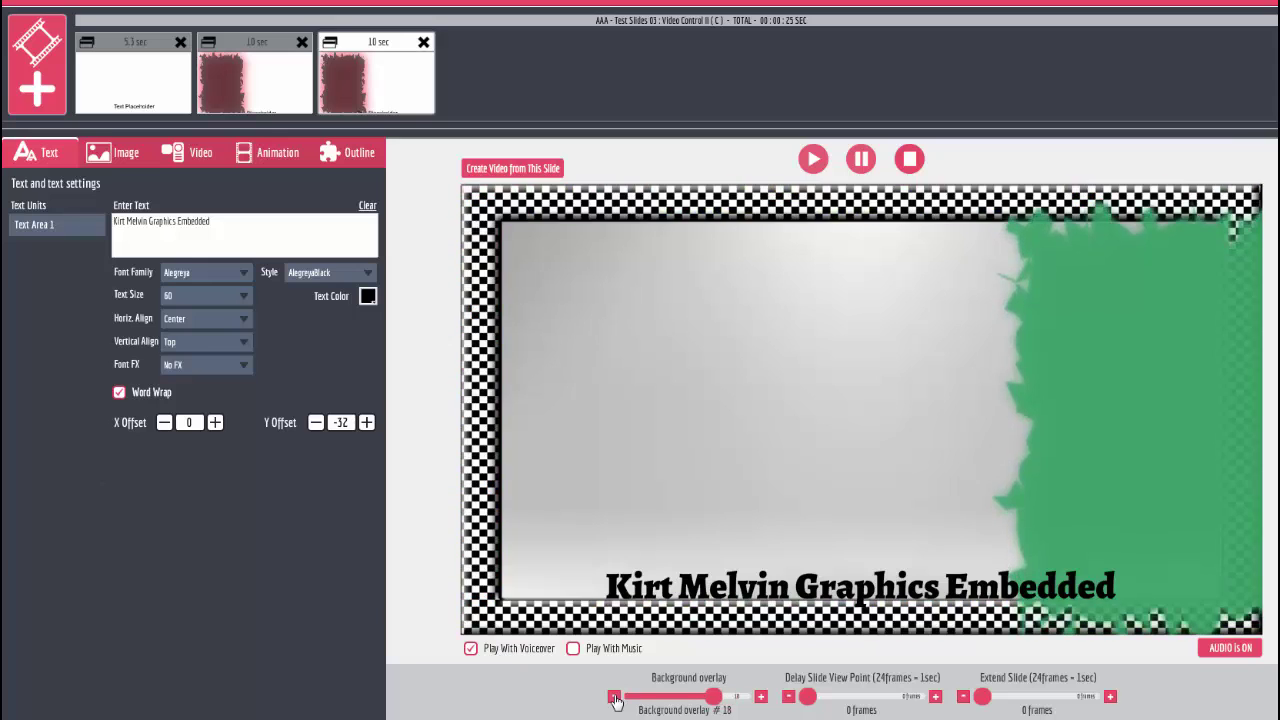
{"action": "left_click", "coordinate": [614, 697]}
{"action": "left_click", "coordinate": [614, 697]}
{"action": "left_click", "coordinate": [614, 697]}
{"action": "left_click", "coordinate": [614, 697]}
{"action": "left_click", "coordinate": [614, 697]}
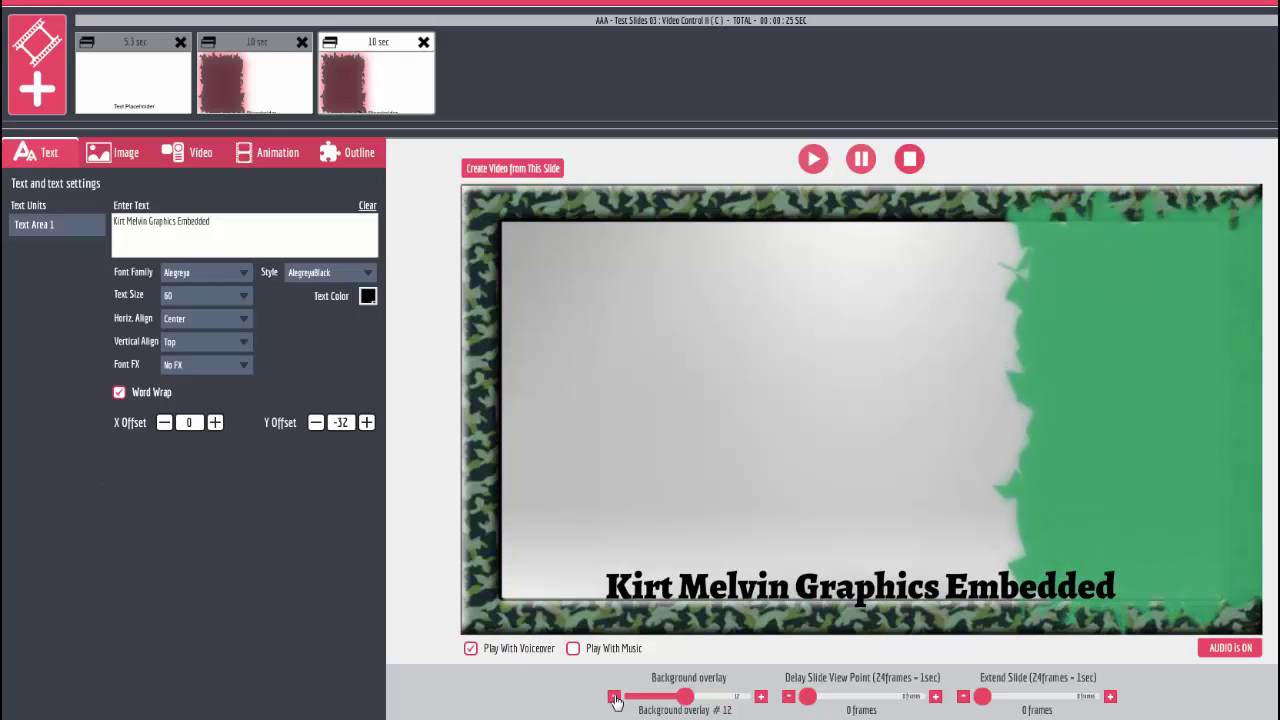
{"action": "left_click", "coordinate": [614, 697]}
{"action": "left_click", "coordinate": [614, 697]}
{"action": "left_click", "coordinate": [614, 697]}
{"action": "left_click", "coordinate": [614, 697]}
{"action": "left_click", "coordinate": [614, 697]}
{"action": "left_click", "coordinate": [614, 697]}
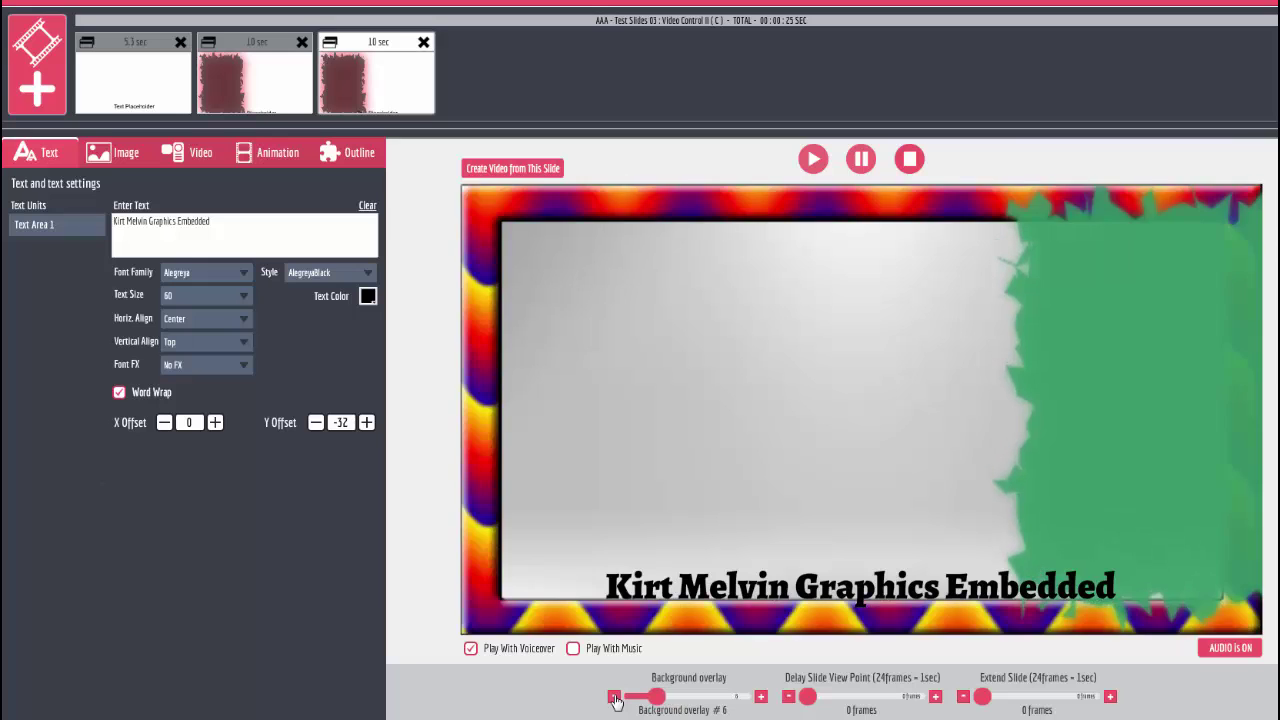
{"action": "left_click", "coordinate": [614, 697]}
{"action": "left_click", "coordinate": [614, 697]}
Step: In the Animation settings, preview the grass-and-flowers Animation 1, then switch it off
{"action": "left_click", "coordinate": [280, 156]}
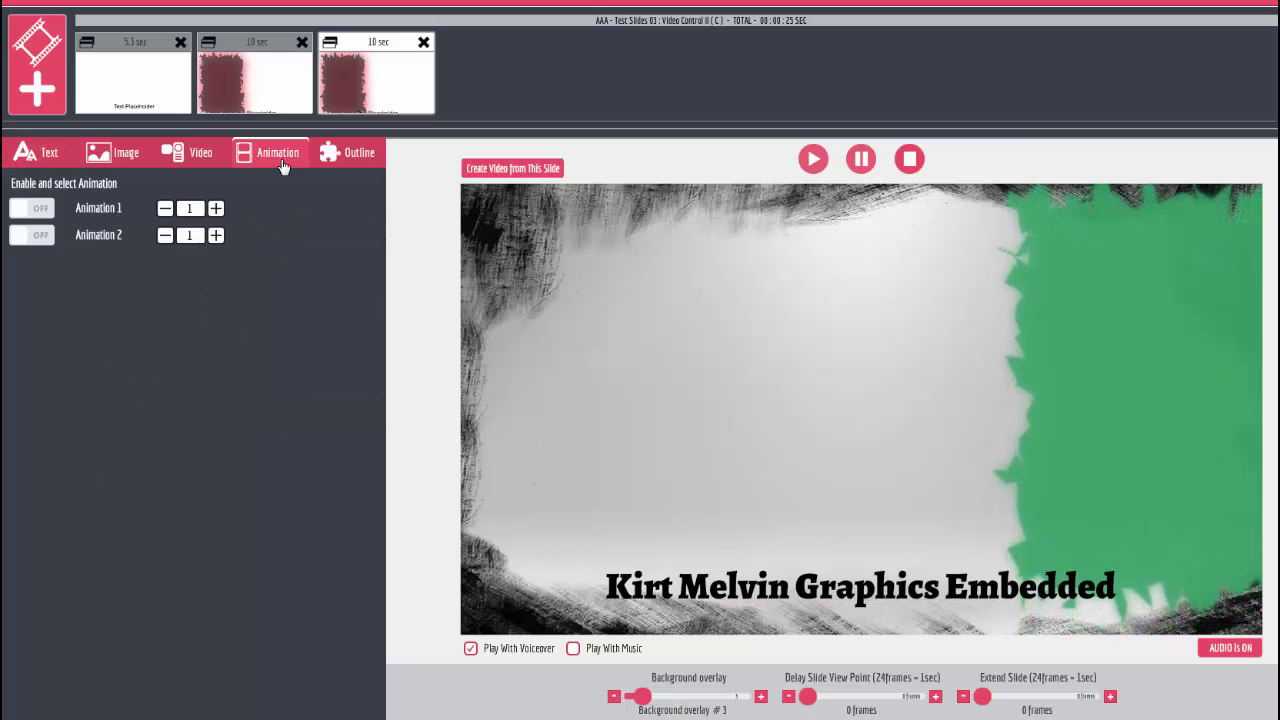
{"action": "left_click", "coordinate": [30, 209]}
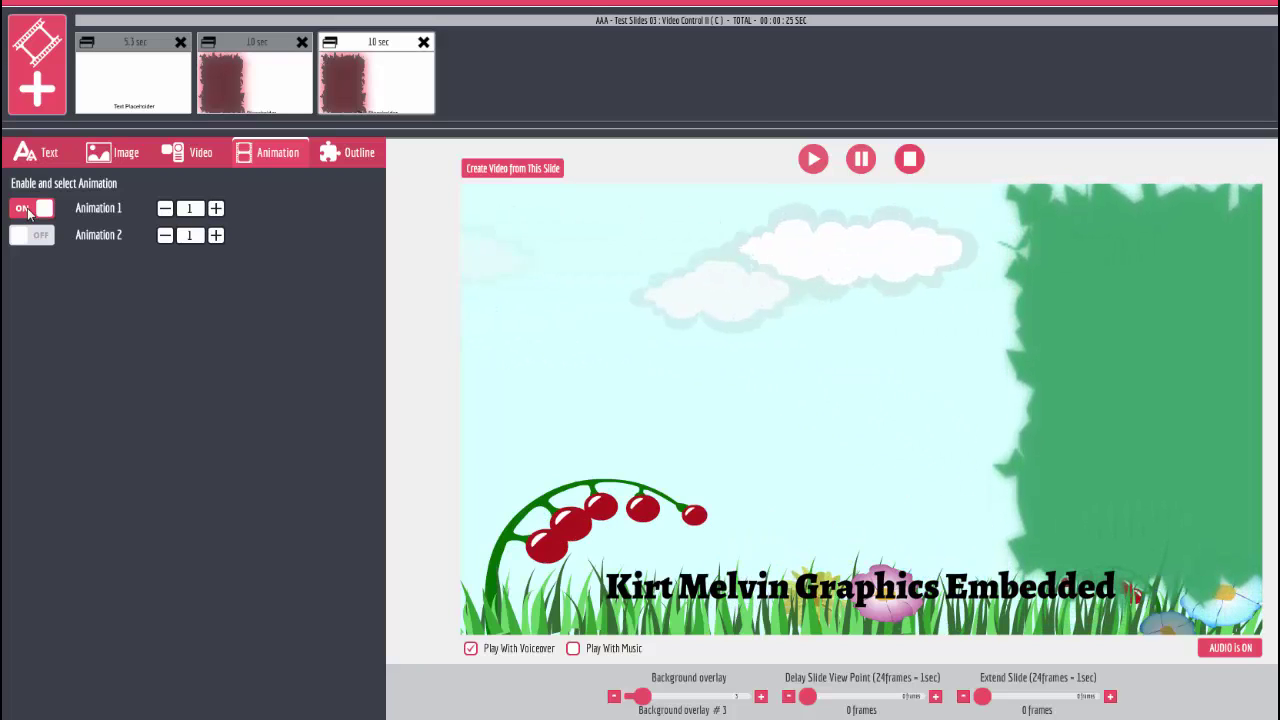
{"action": "left_click", "coordinate": [28, 210]}
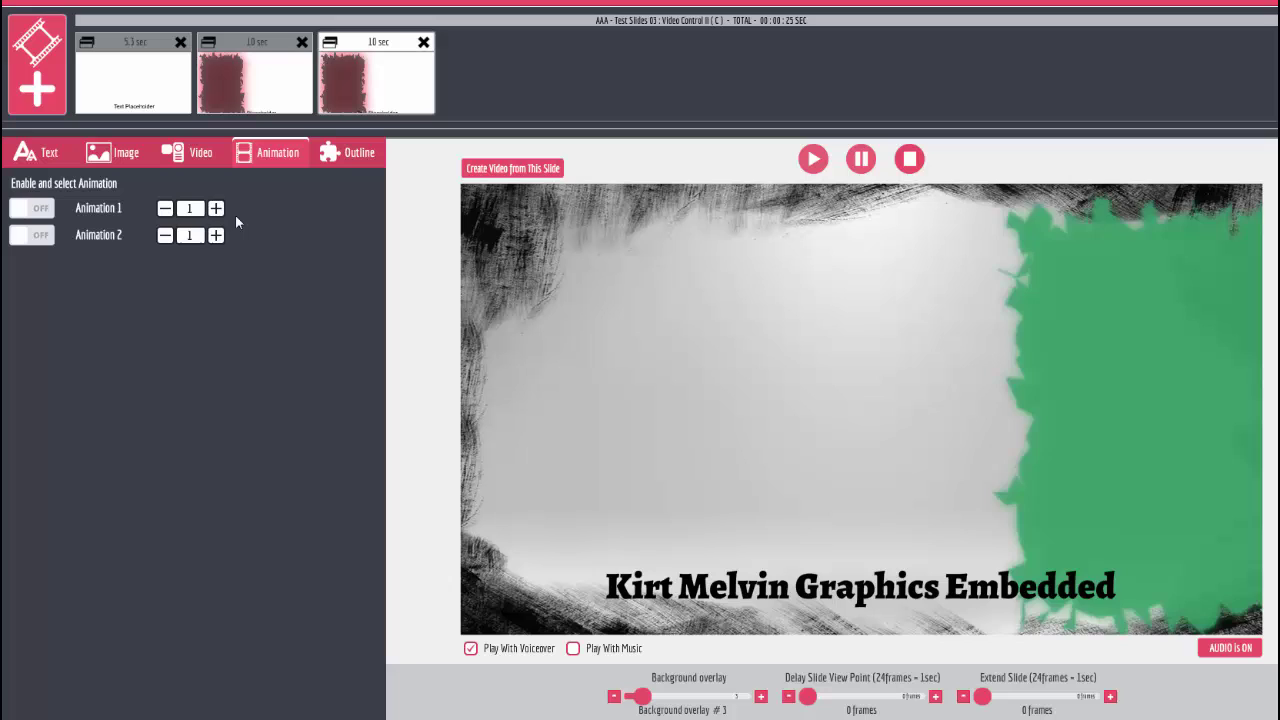